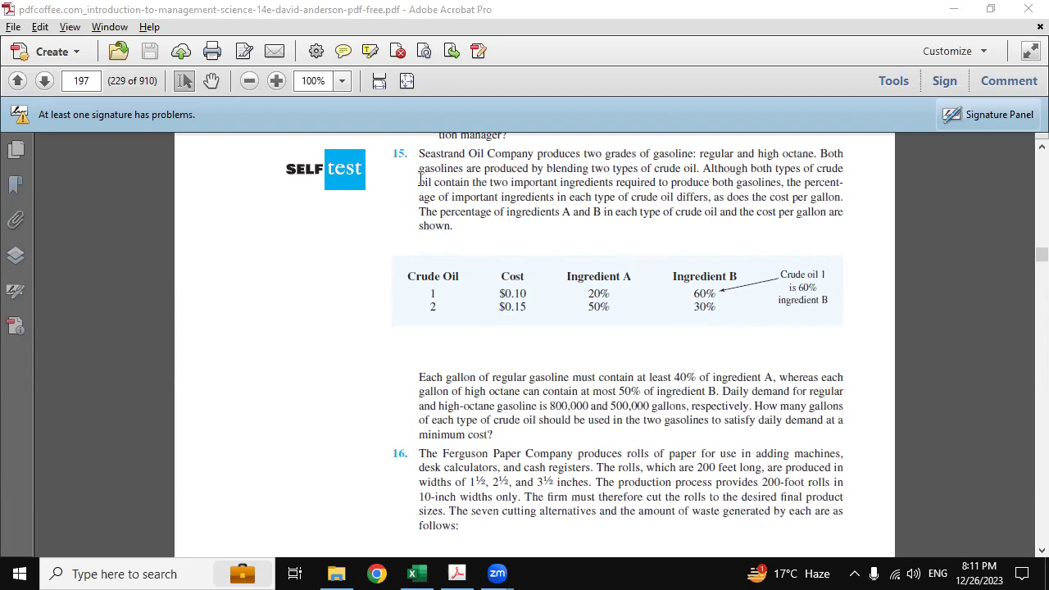
Step: Highlight the problem's ingredient percentages, 40% ingredient A requirement, blend requirements, demands and minimum-cost question
drag(418, 177, 834, 219)
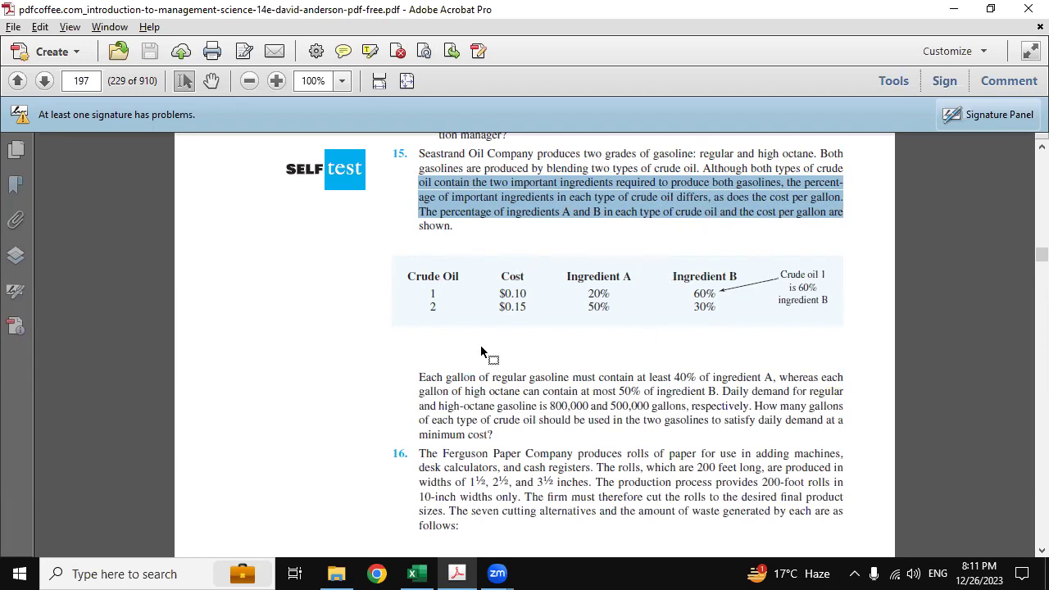
scroll(519, 377, down, 1)
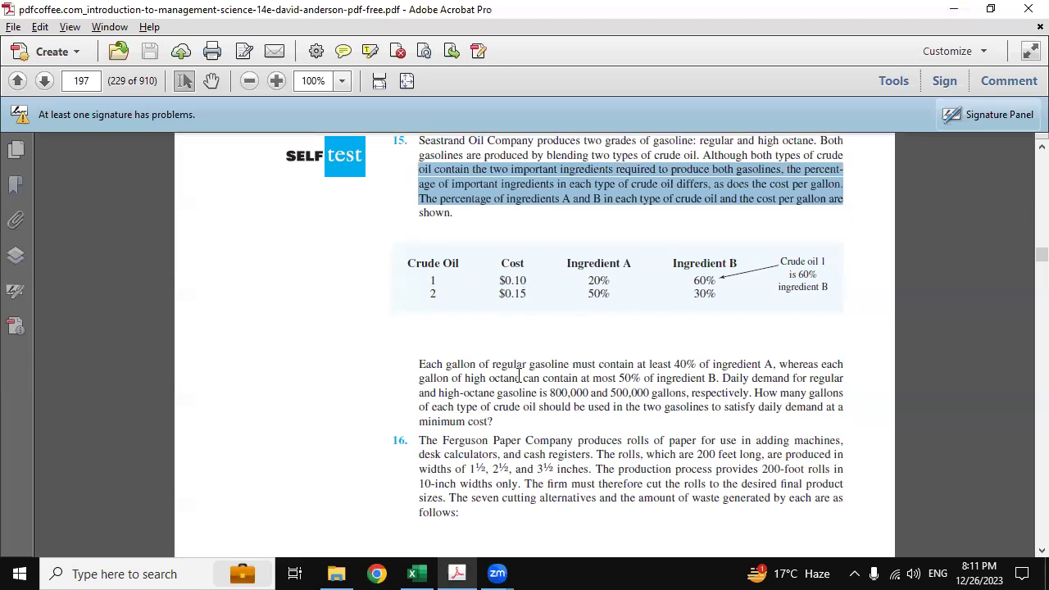
drag(418, 364, 712, 368)
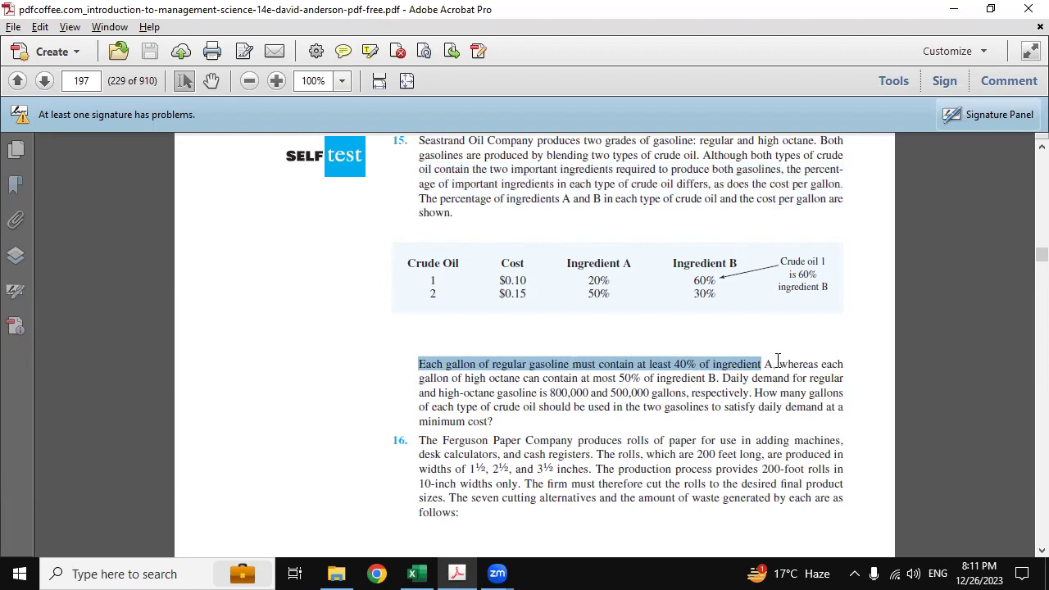
click(778, 361)
drag(419, 364, 756, 393)
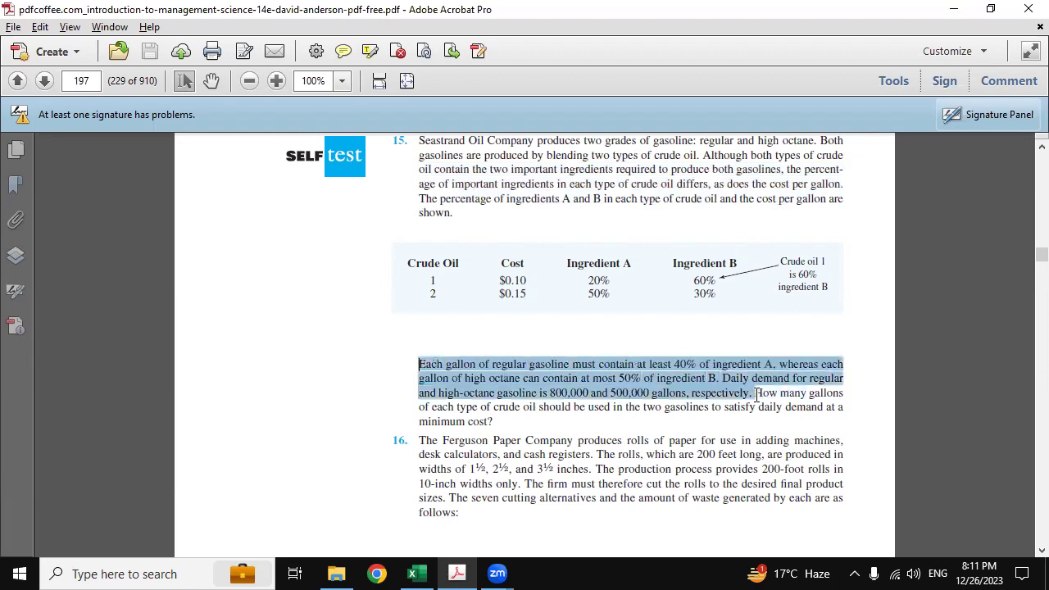
click(841, 399)
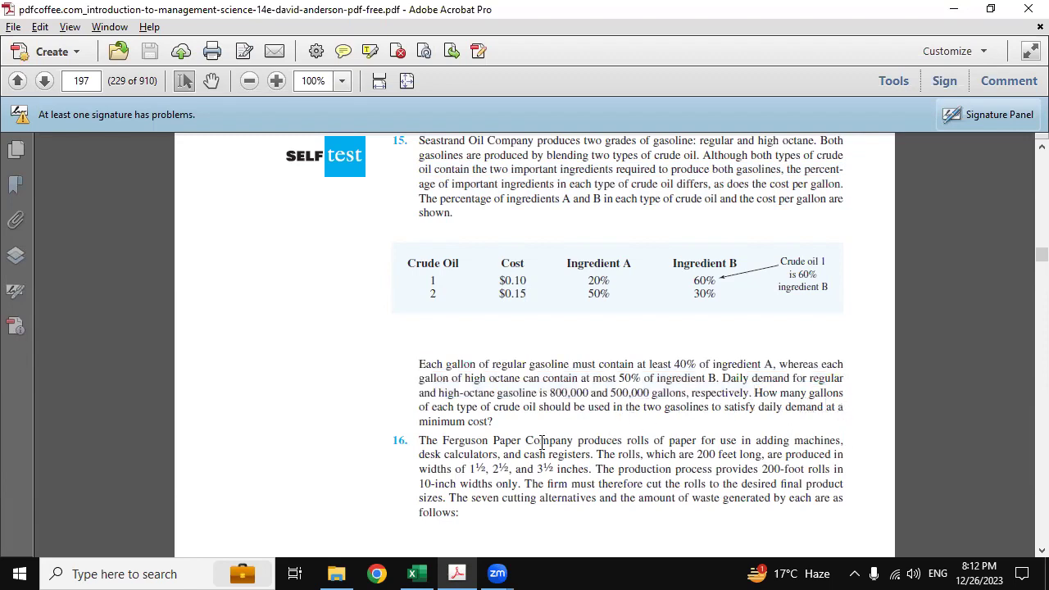
drag(508, 422, 420, 421)
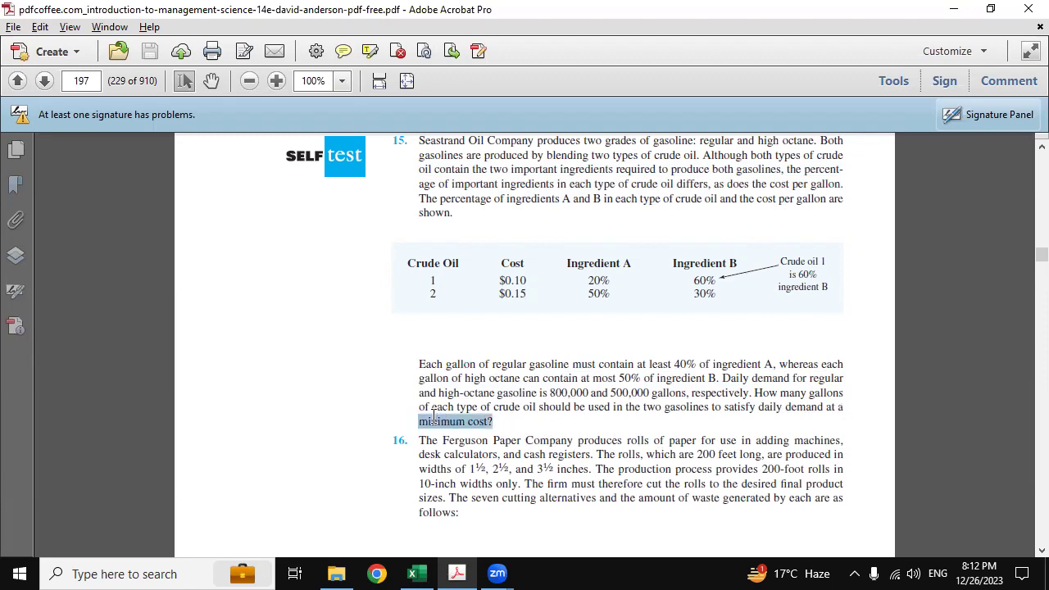
click(534, 416)
drag(419, 369, 662, 393)
click(622, 407)
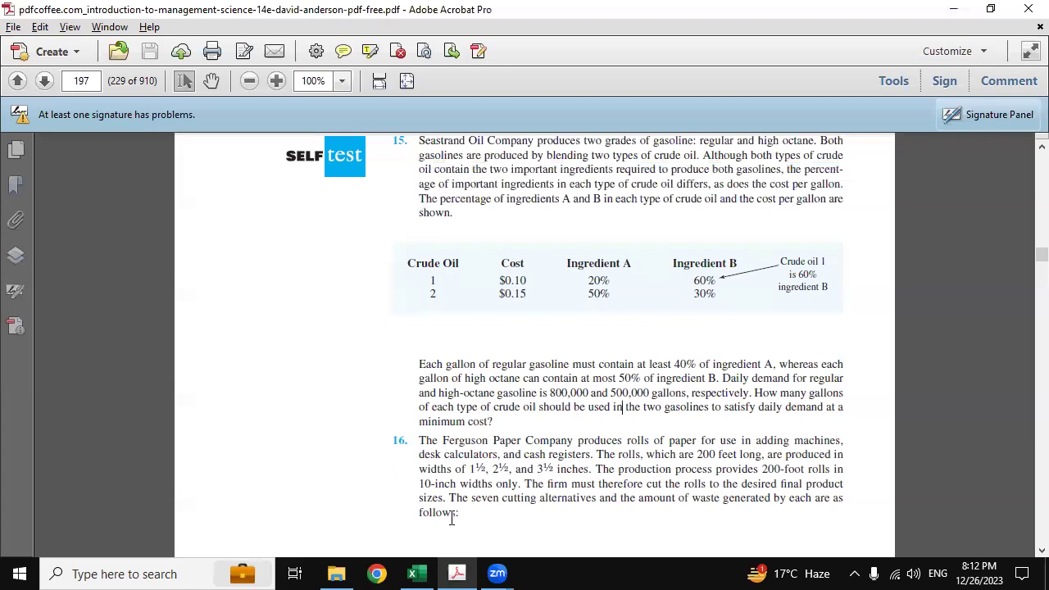
Step: In the Seastrand Oil workbook, go over the variable definitions x11, x12, x21 and x22
click(411, 574)
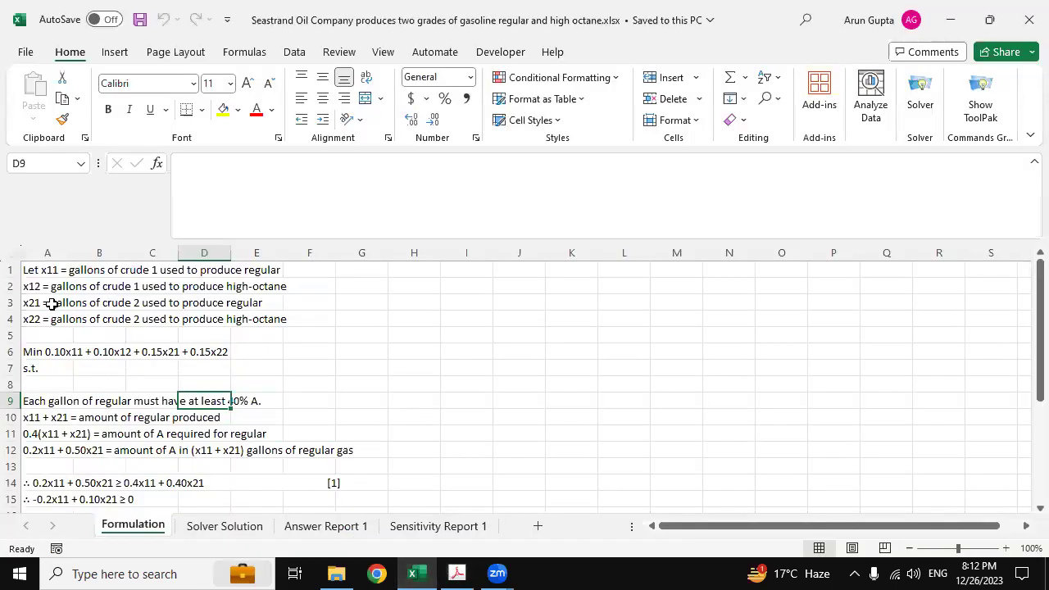
click(39, 274)
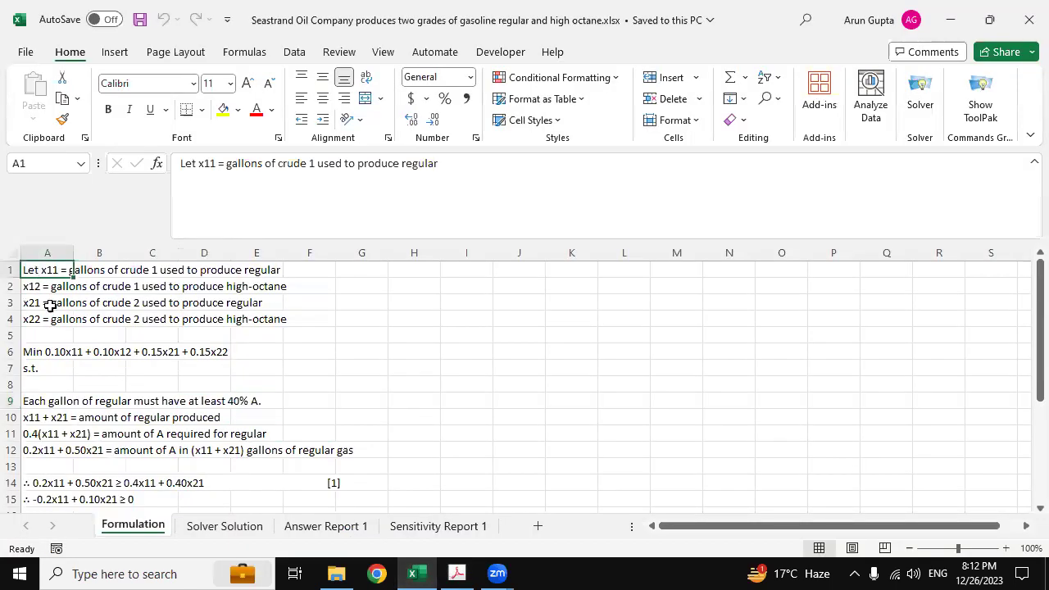
click(165, 332)
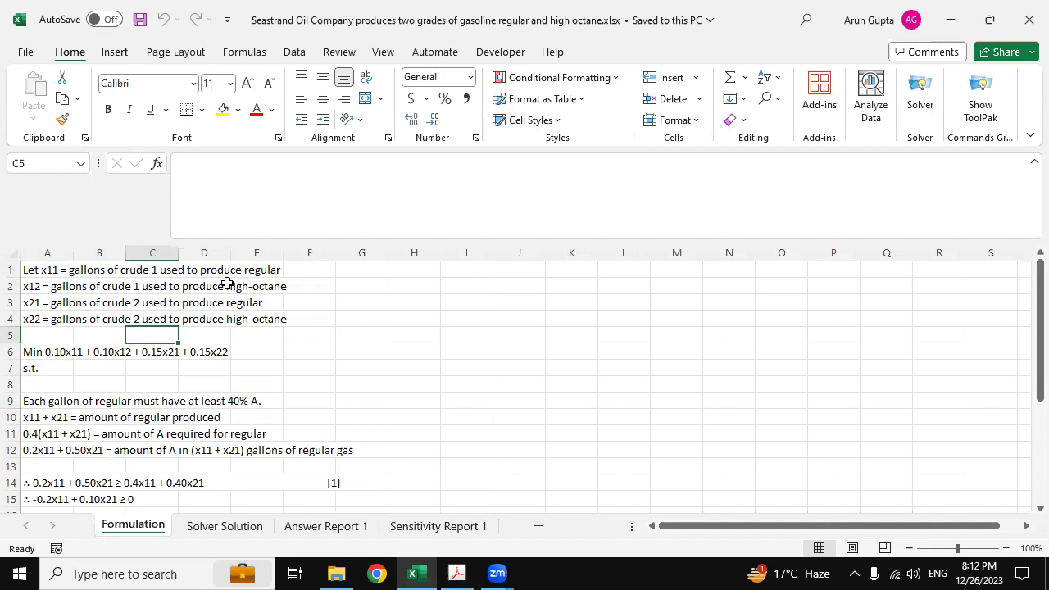
click(65, 291)
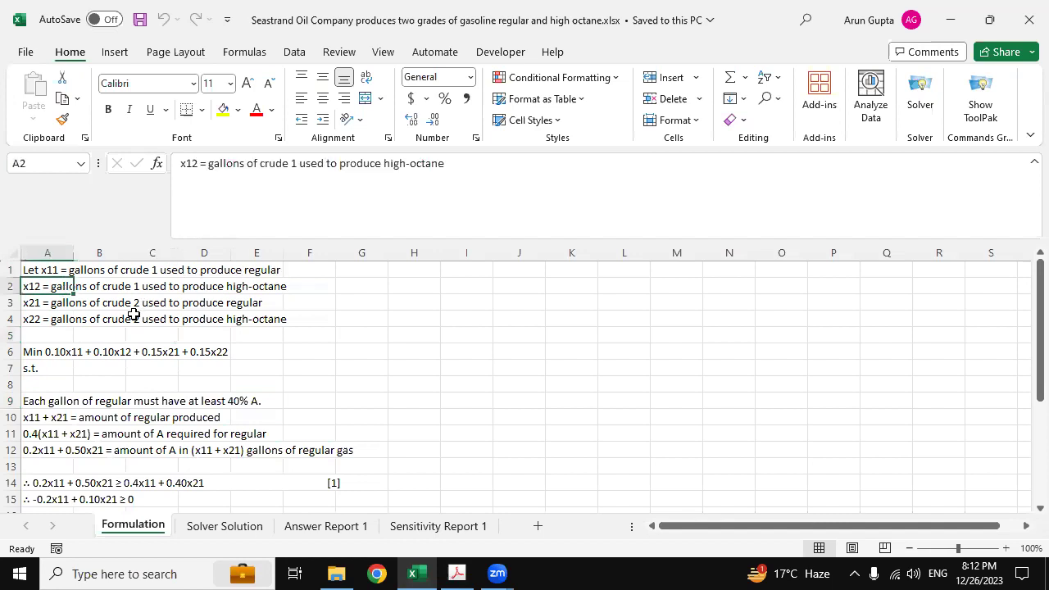
click(133, 315)
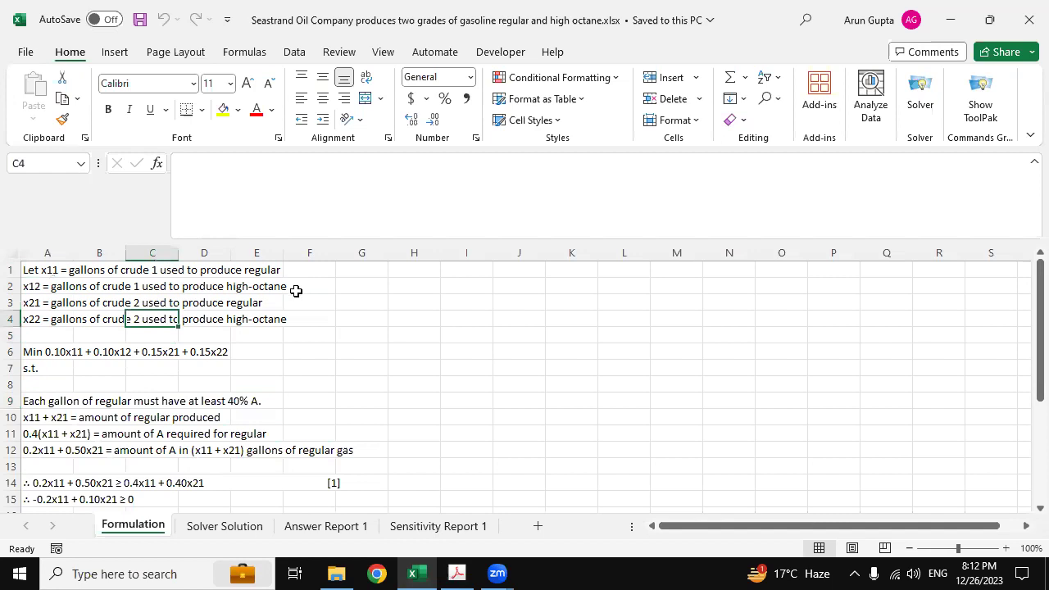
click(37, 305)
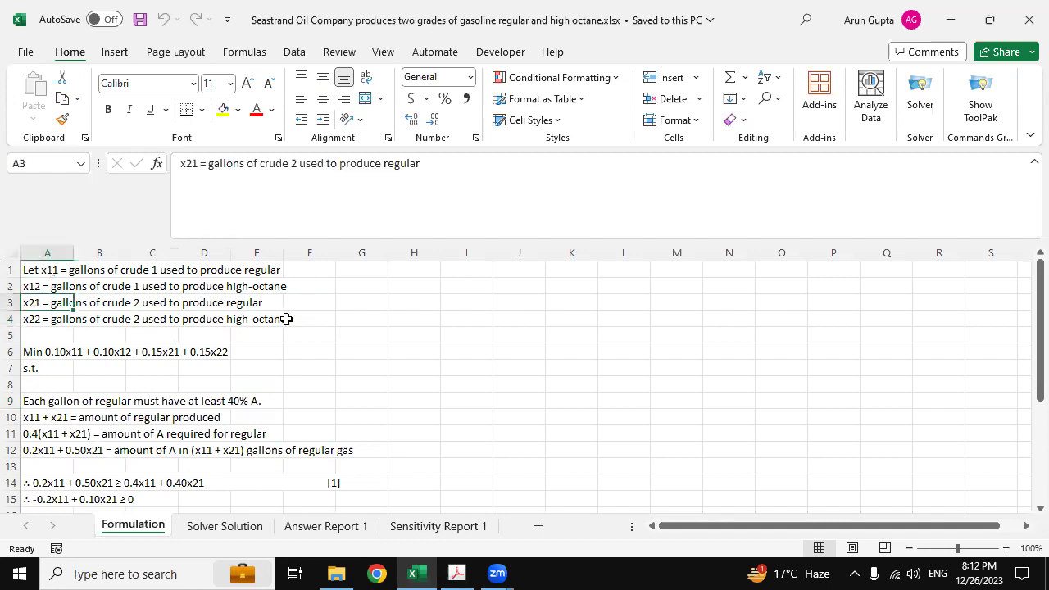
click(46, 321)
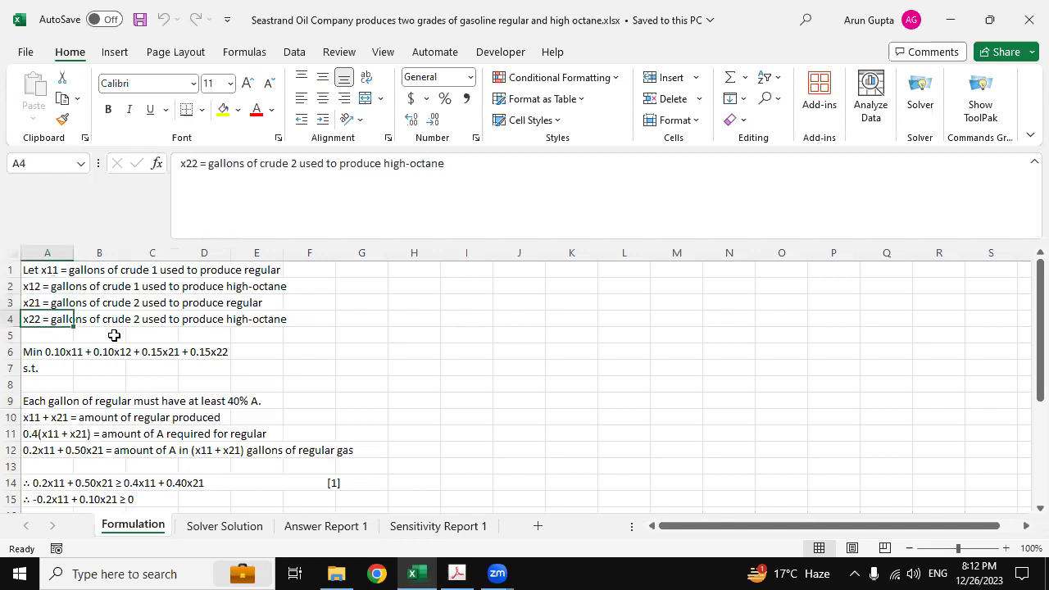
Step: Review the s.t. constraints through the demand constraints, then go to the Solver Solution sheet
scroll(113, 339, down, 1)
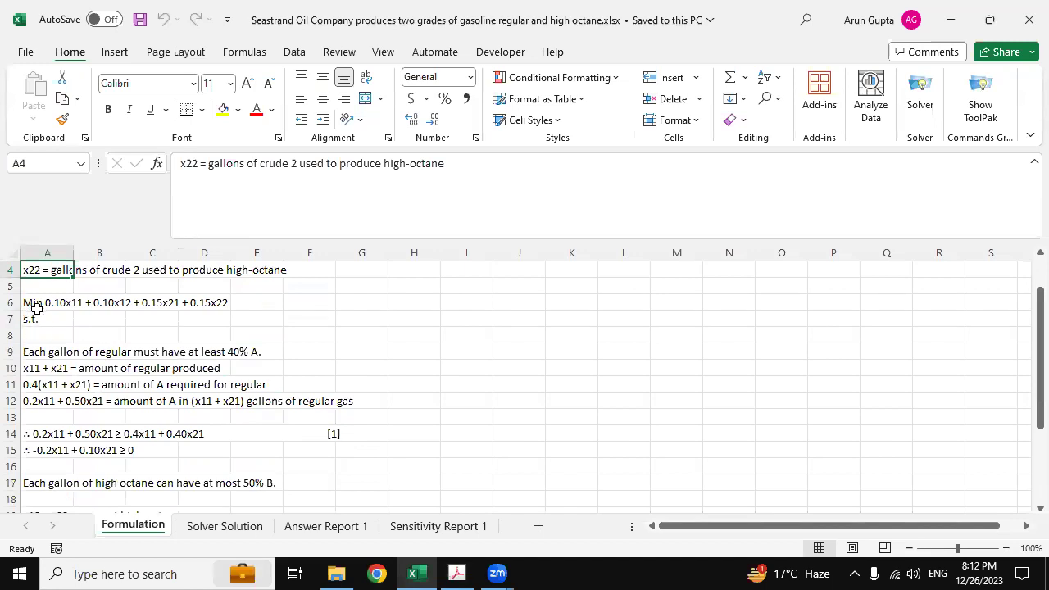
click(54, 320)
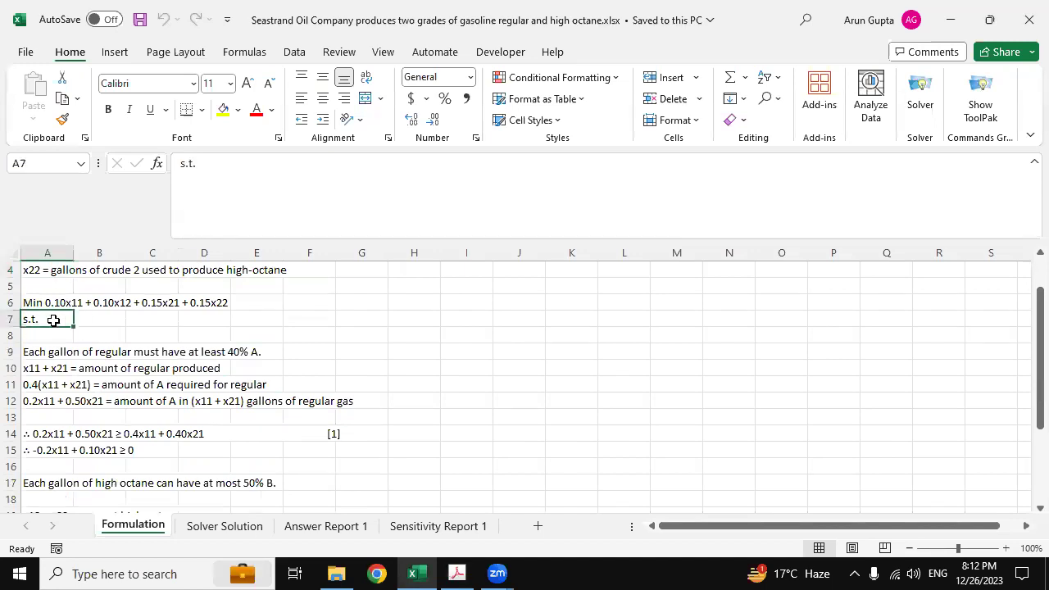
scroll(54, 321, down, 1)
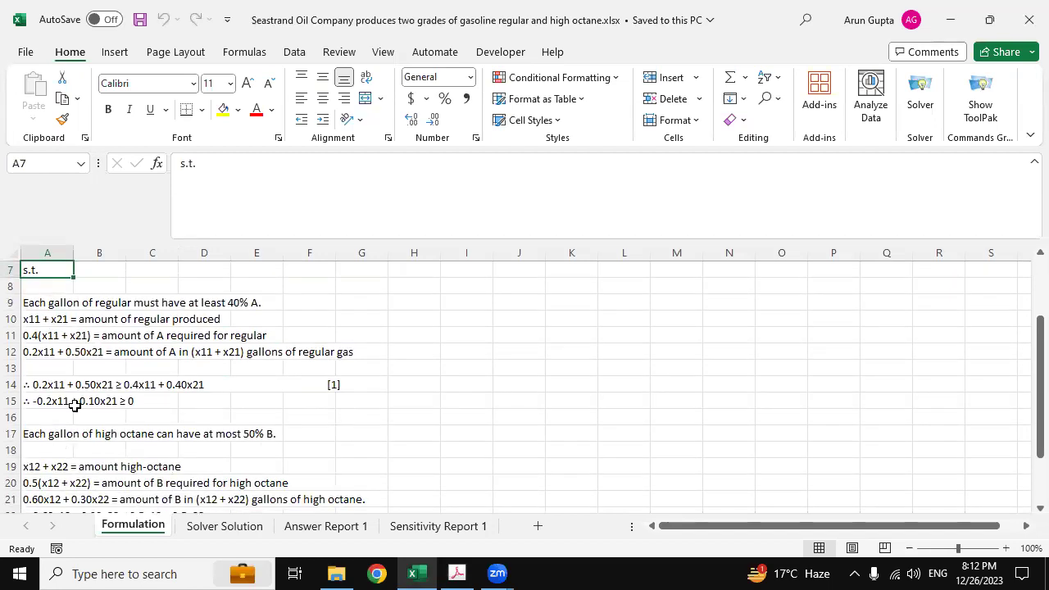
scroll(75, 403, down, 2)
scroll(76, 404, down, 1)
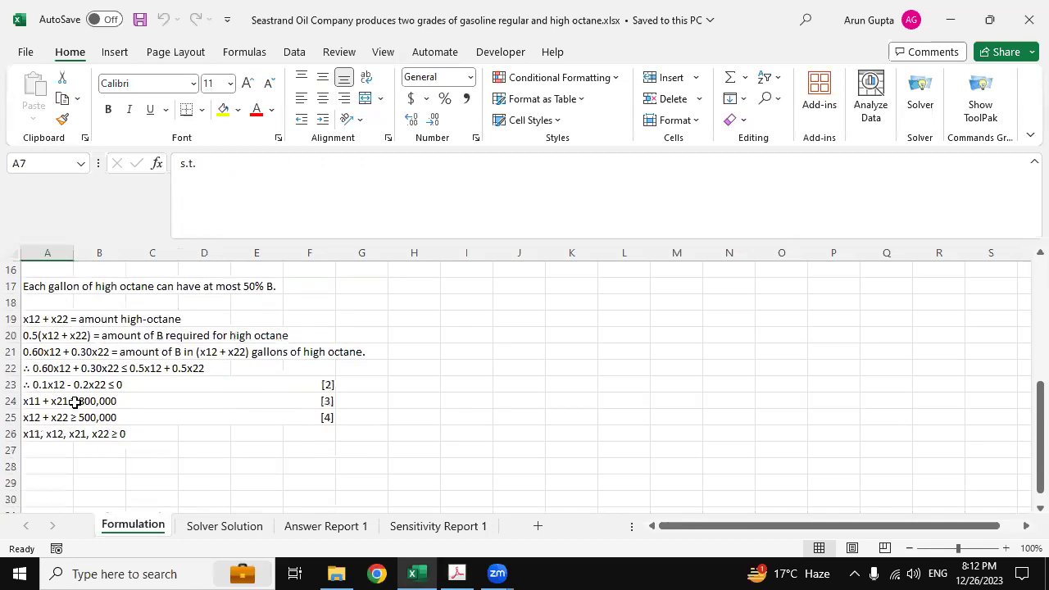
click(173, 411)
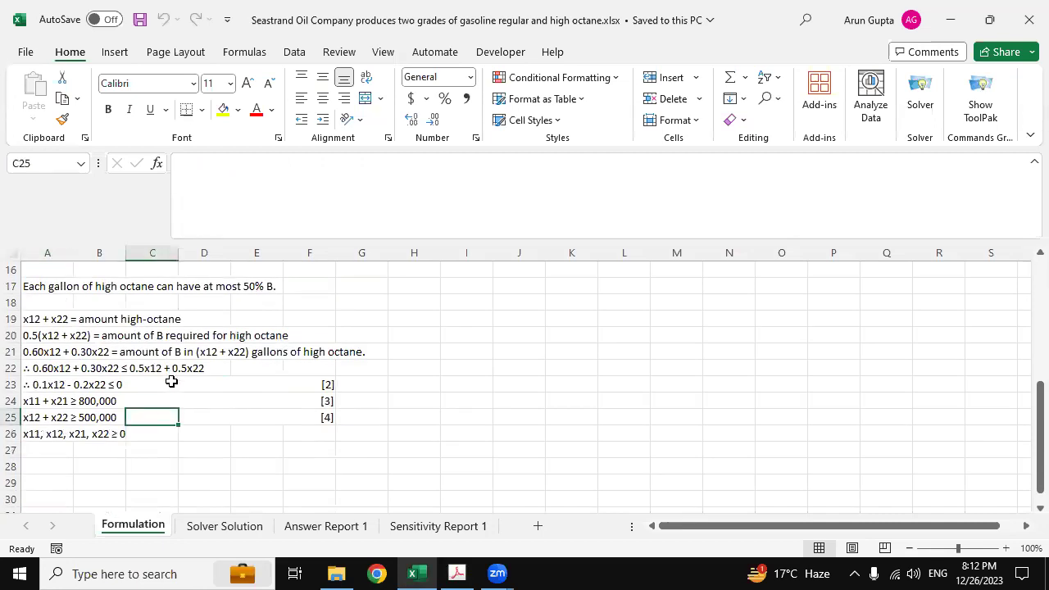
click(232, 398)
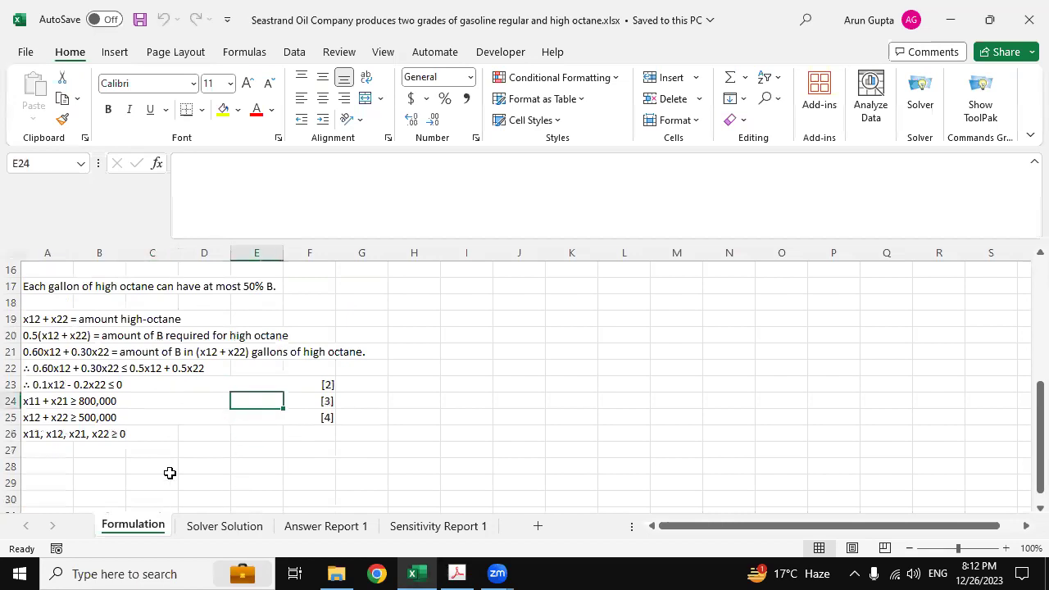
scroll(169, 473, up, 1)
click(215, 526)
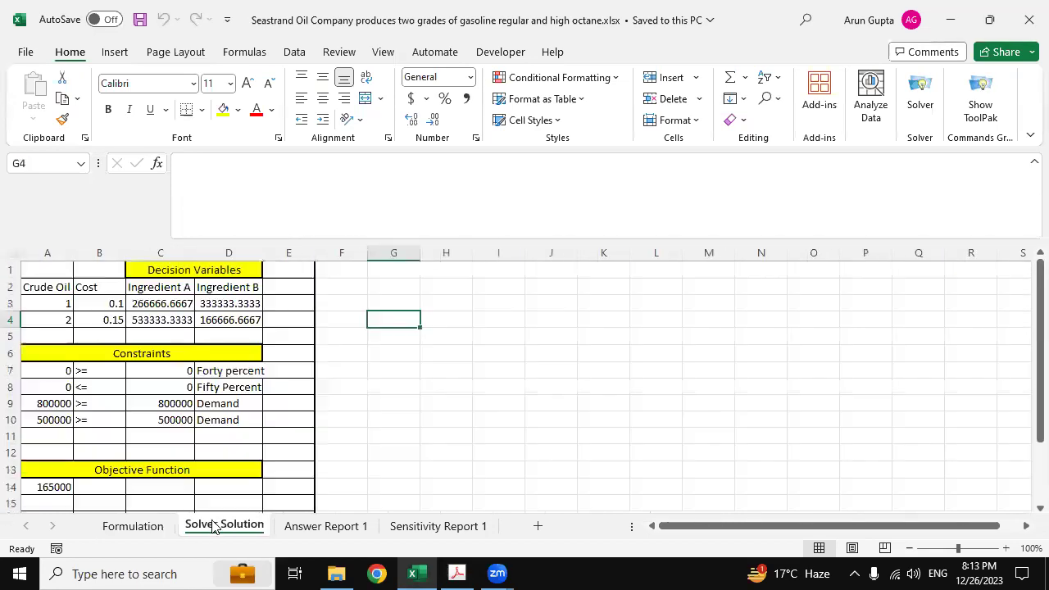
Step: Review the solution table and its Cost = $165,000 line, then go to Answer Report 1
click(47, 253)
click(299, 266)
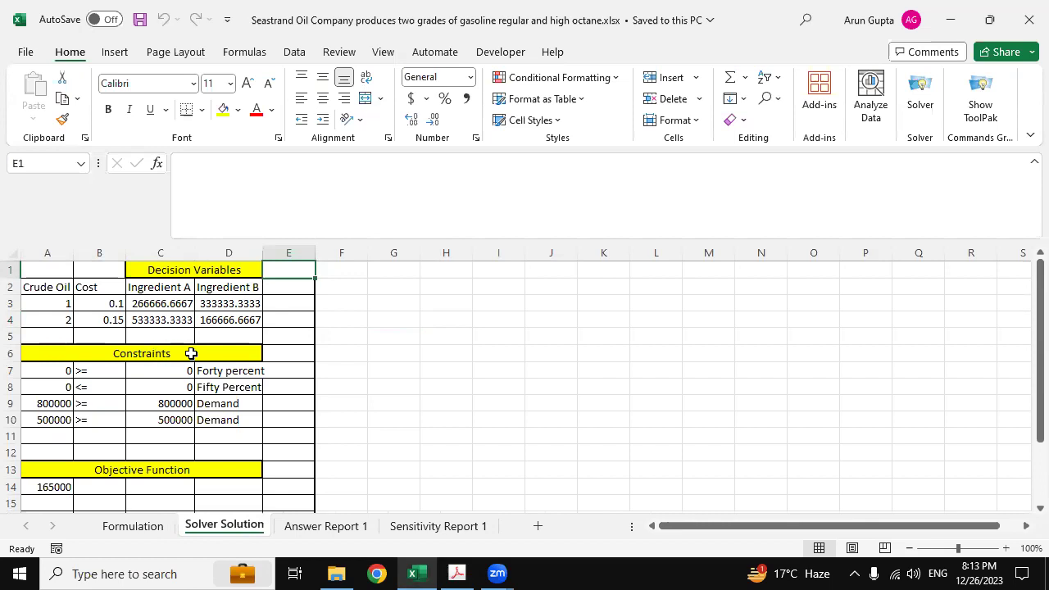
scroll(177, 406, down, 1)
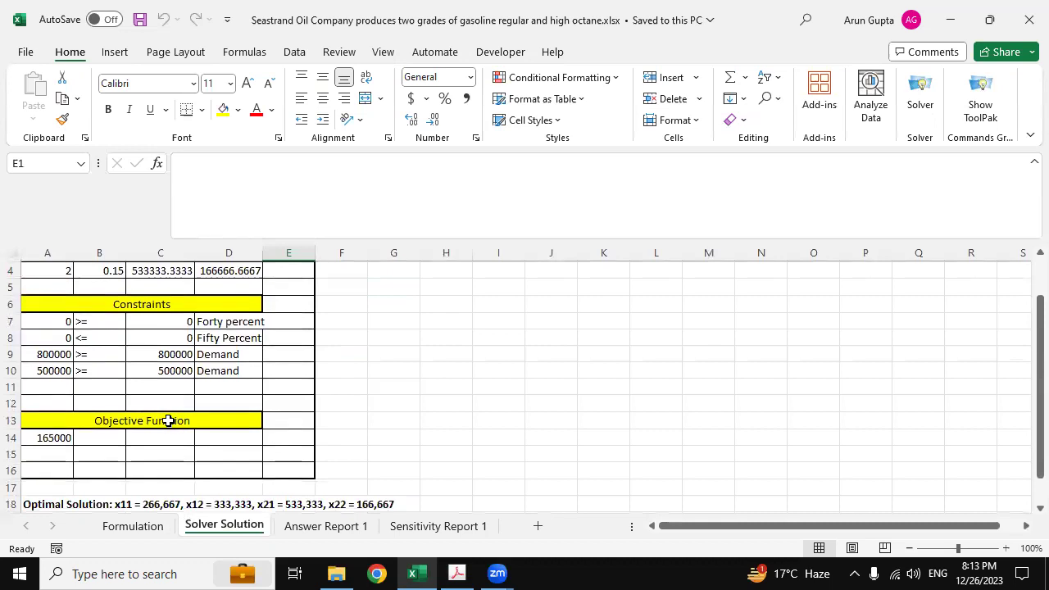
scroll(170, 420, down, 1)
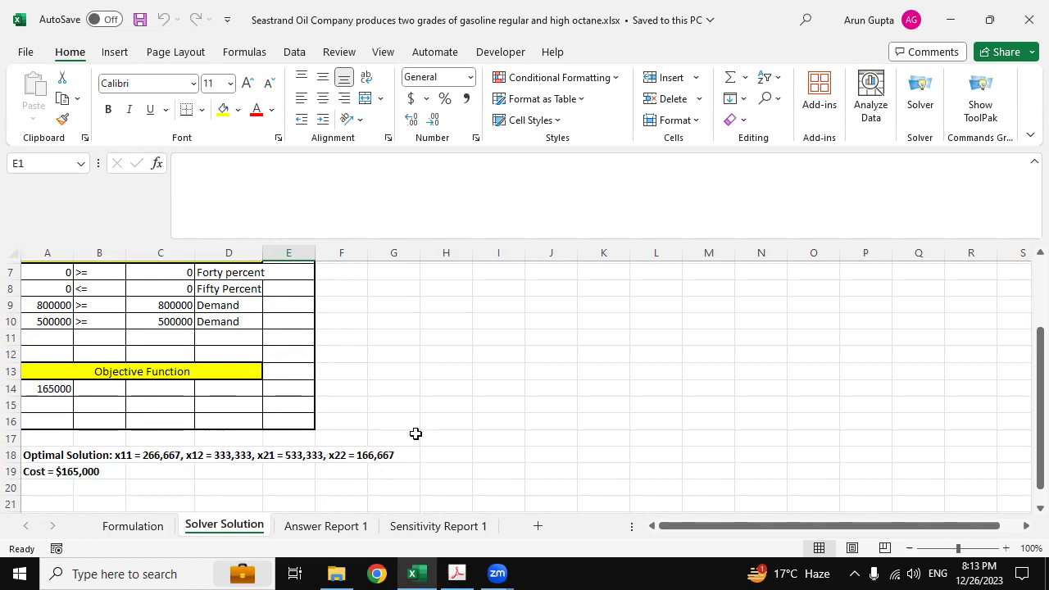
click(41, 472)
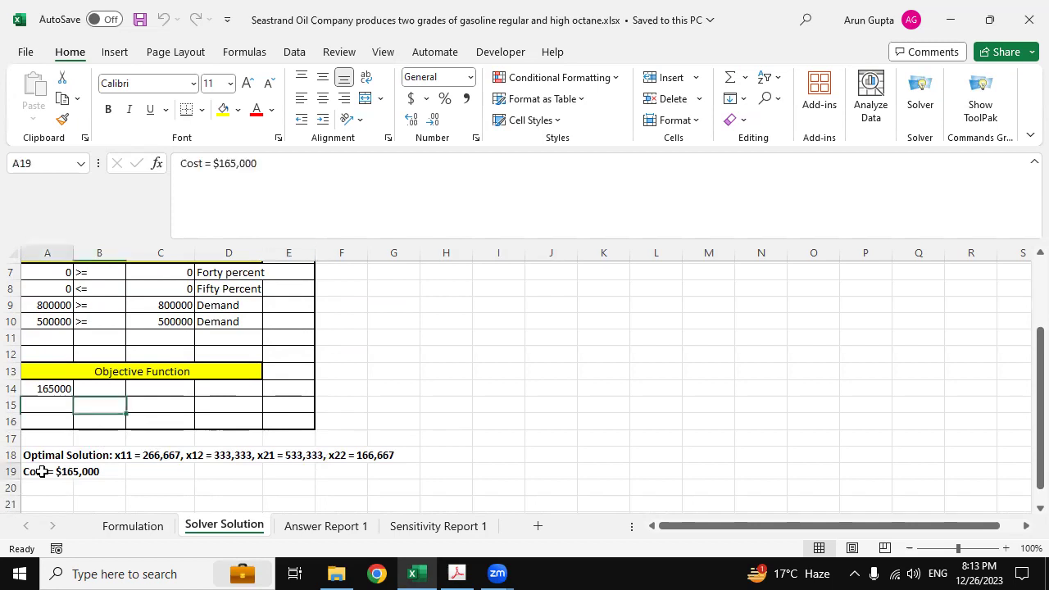
click(132, 475)
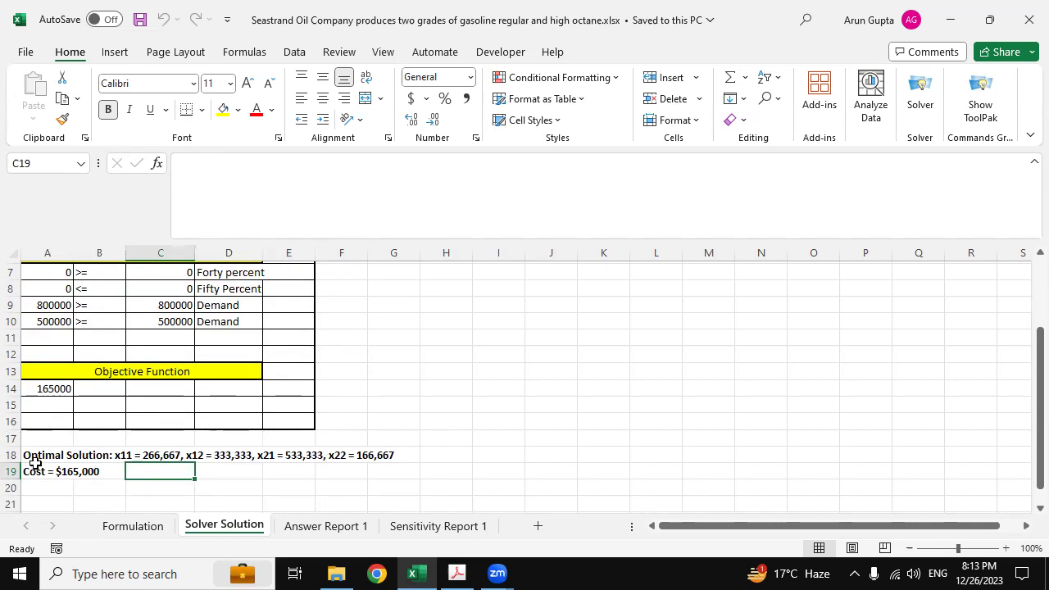
click(327, 527)
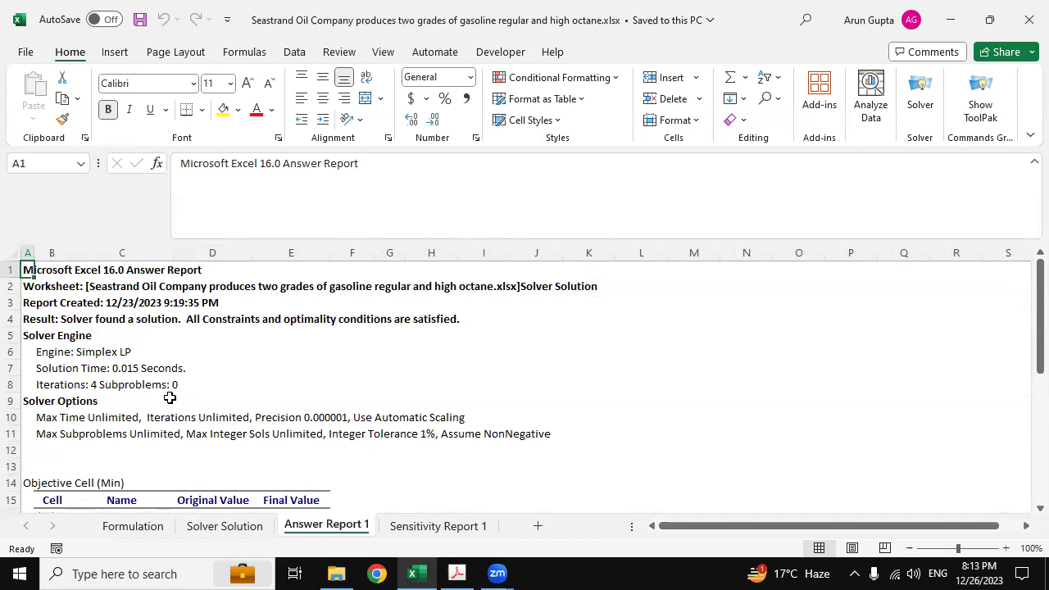
scroll(170, 398, down, 4)
scroll(170, 397, up, 2)
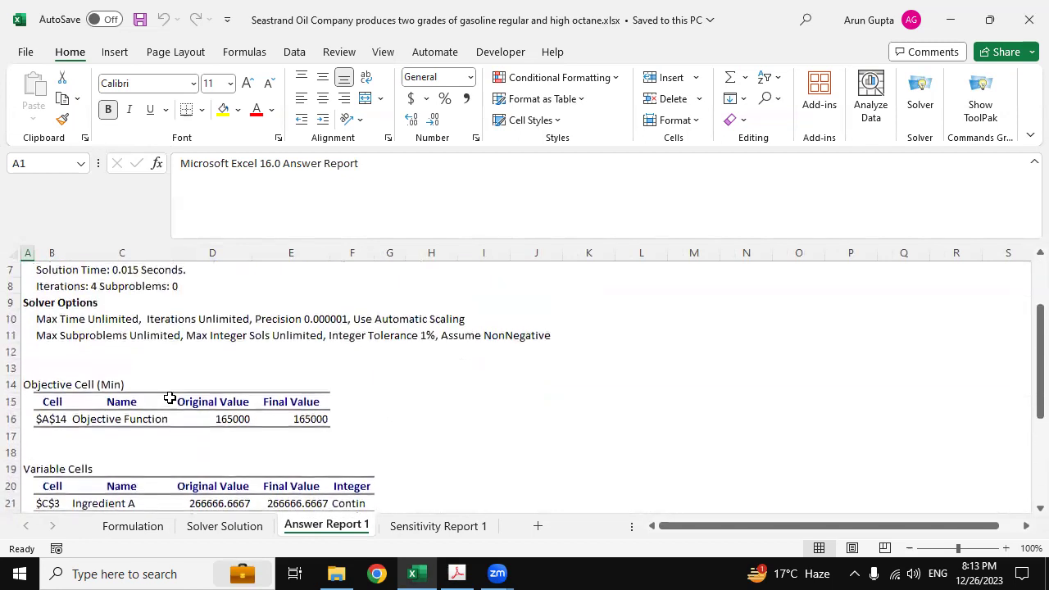
click(440, 527)
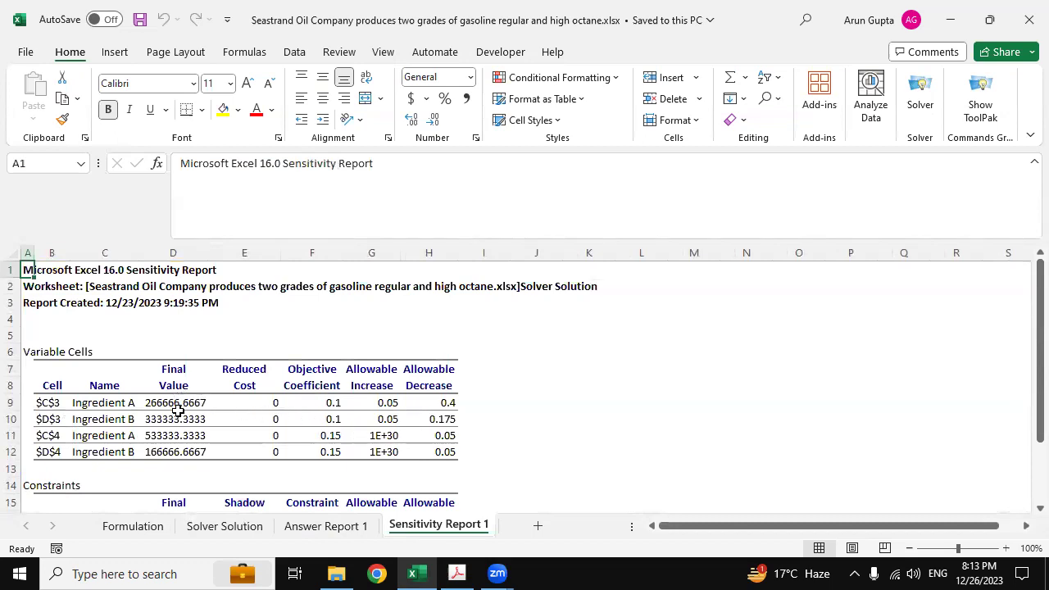
click(121, 323)
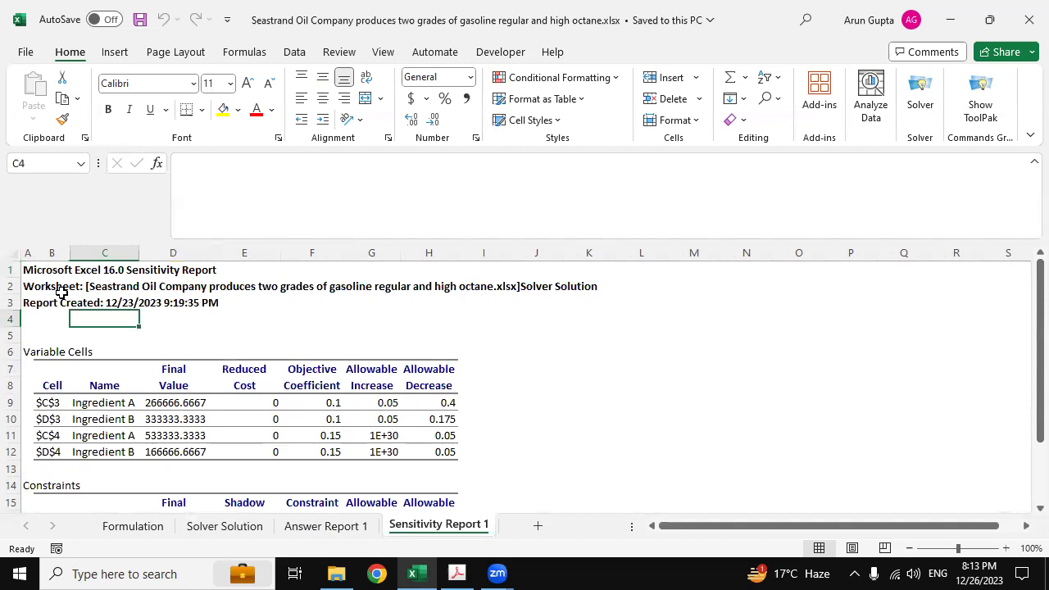
click(349, 527)
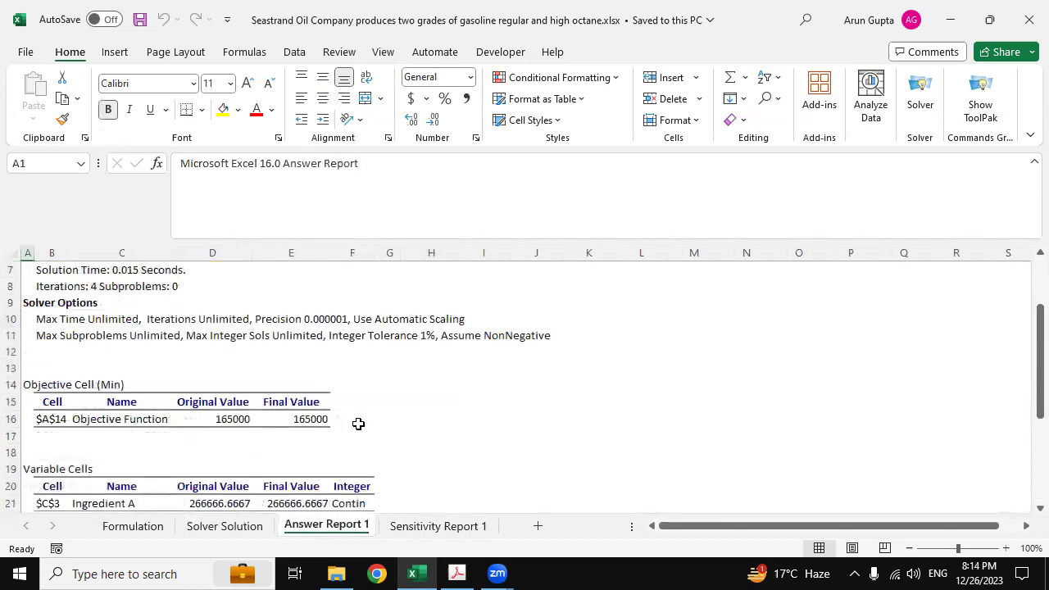